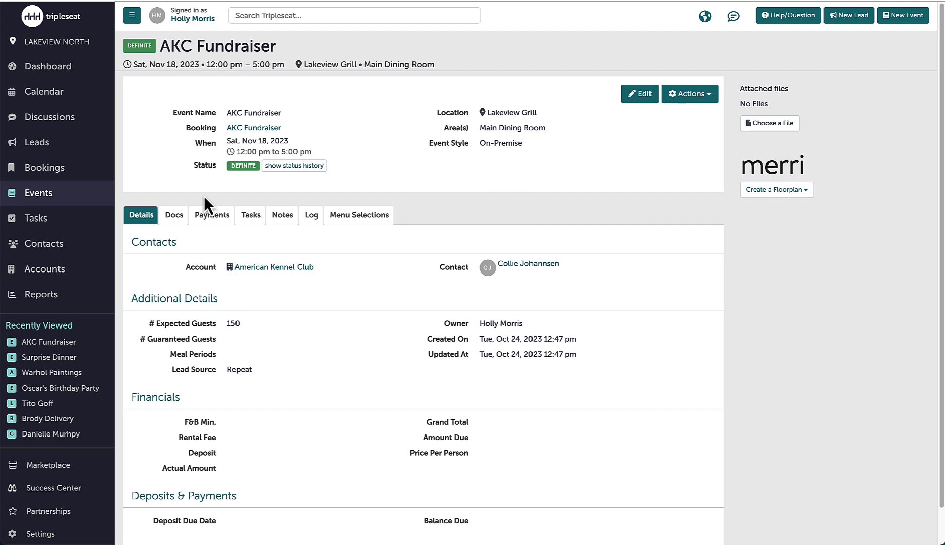
# Add a new Contract & Event Order document to the AKC Fundraiser event
pyautogui.click(171, 216)
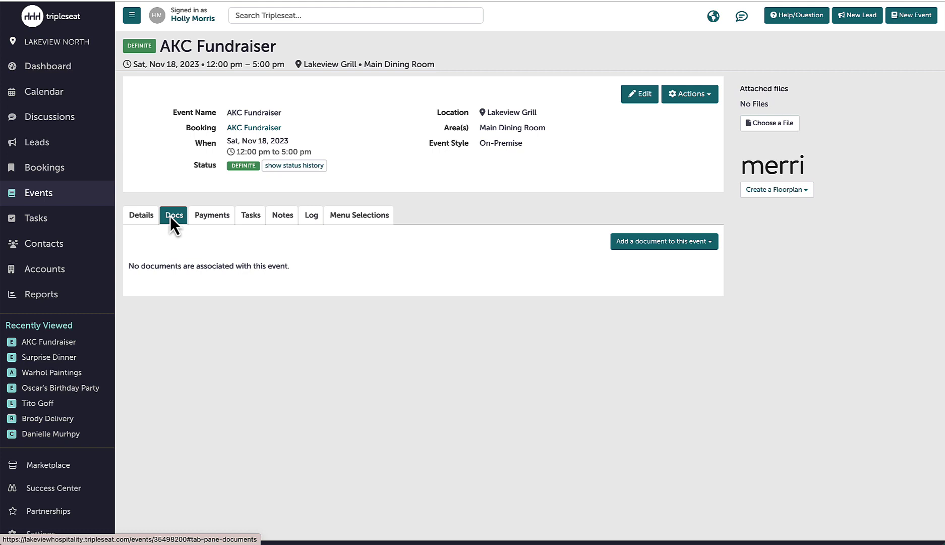
pyautogui.click(655, 244)
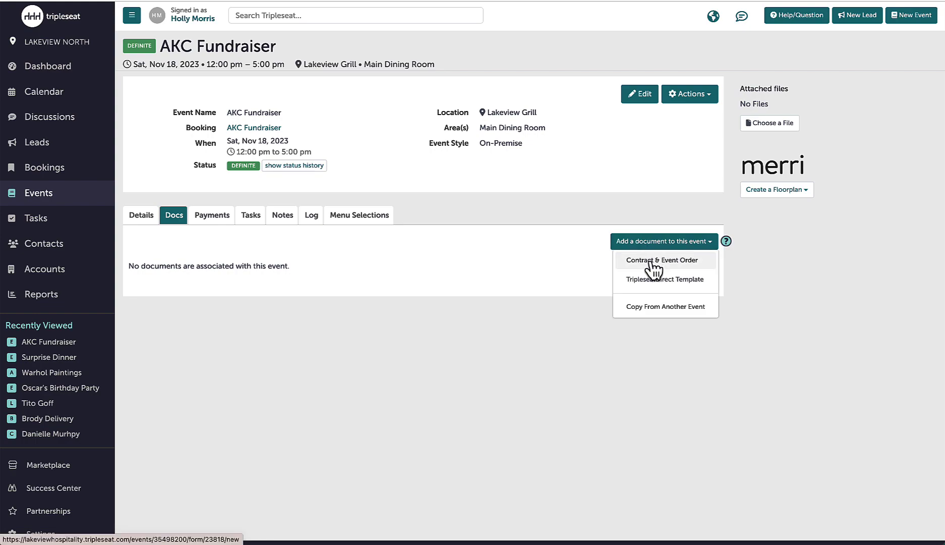
pyautogui.click(651, 261)
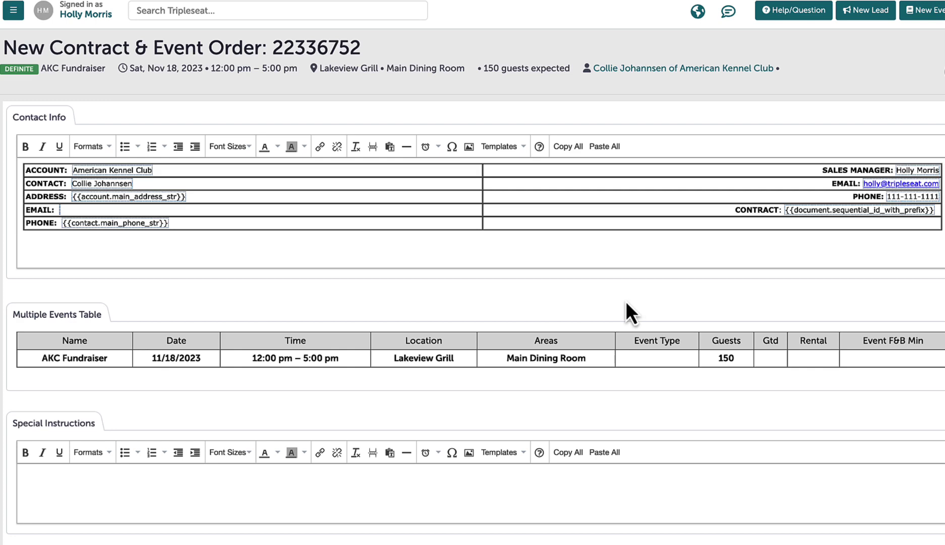
# Write "Guest arriving at 11 to set up!" in the Special Instructions section
pyautogui.scroll(-3, 627, 303)
pyautogui.scroll(-5, 624, 304)
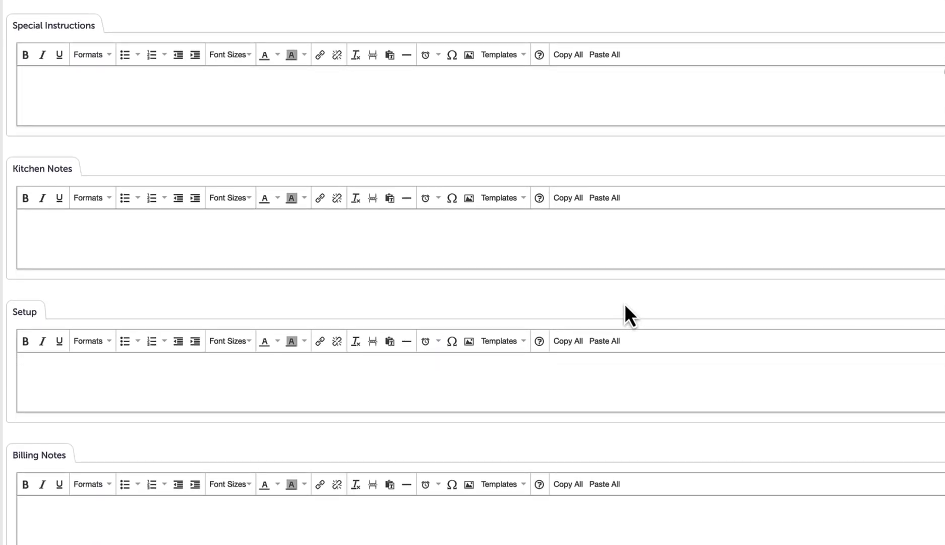
pyautogui.click(536, 101)
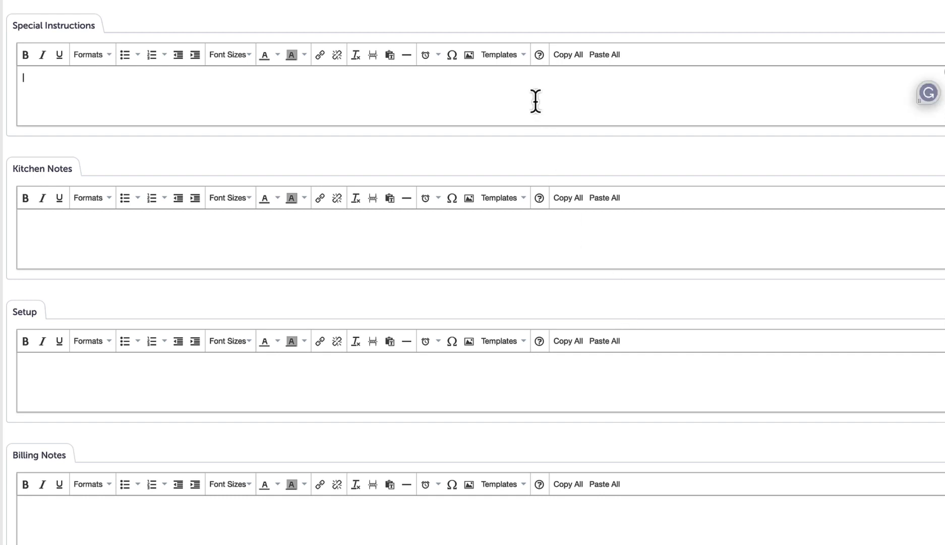
pyautogui.write('Guest arriving at ')
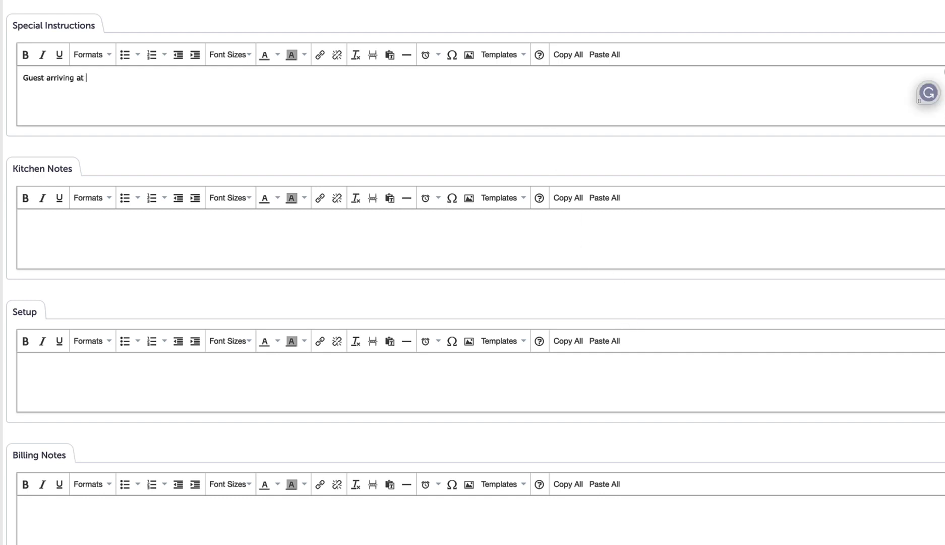
pyautogui.write('11 to set up!')
# Write "Guest paying with card on file." in the Billing Notes section
pyautogui.click(312, 514)
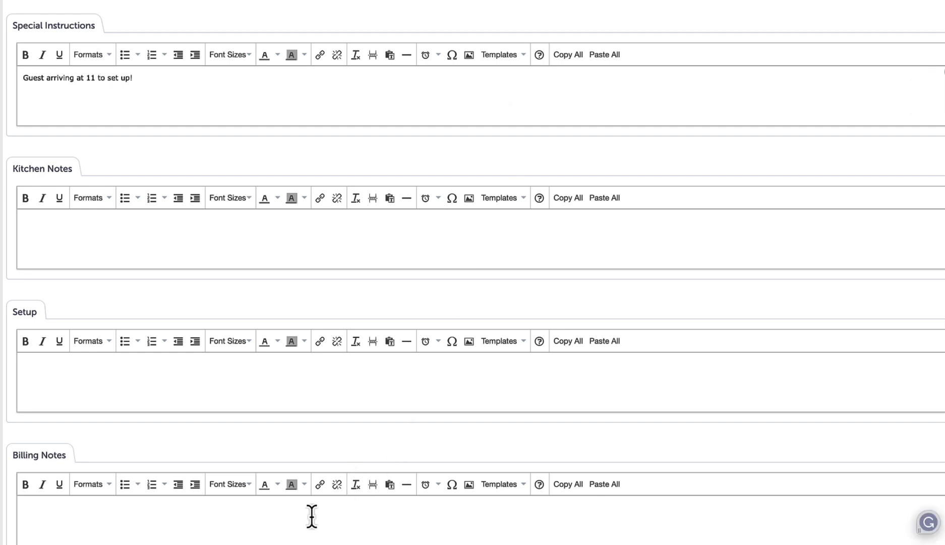
pyautogui.write('Guest paying with card on fi')
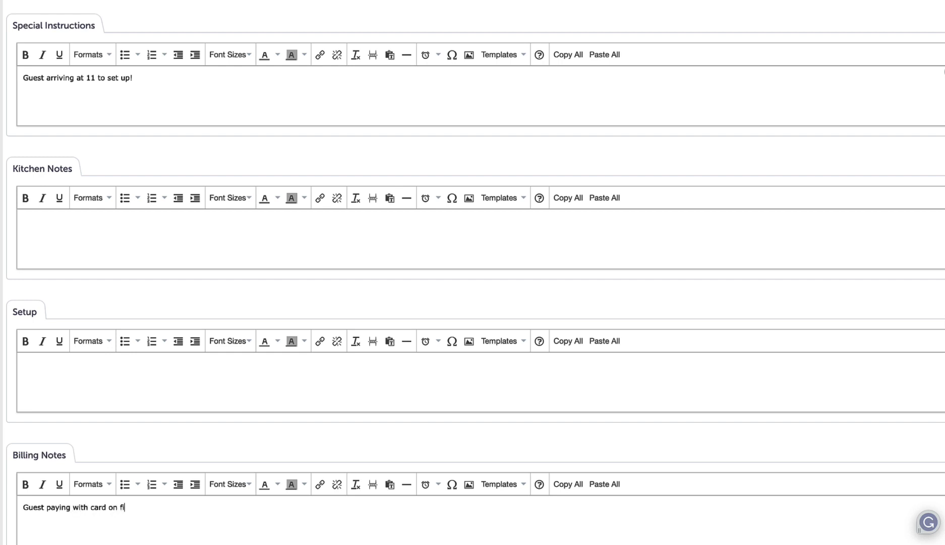
pyautogui.write('le.')
# Write "Four gluten free allergies." in the Kitchen Notes section
pyautogui.click(280, 255)
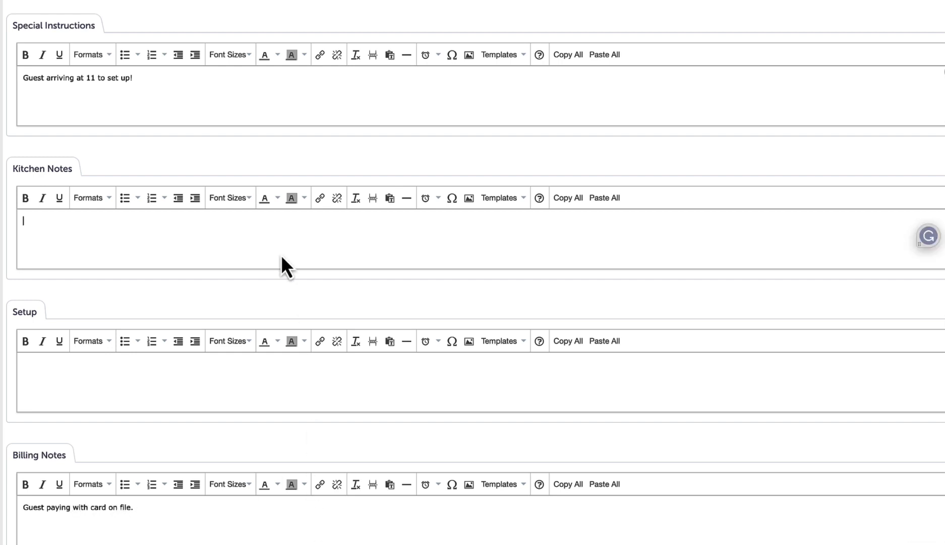
pyautogui.write('Four gluten fee')
pyautogui.press('BackSpace')
pyautogui.press('BackSpace')
pyautogui.press('BackSpace')
pyautogui.write('ree allergies.')
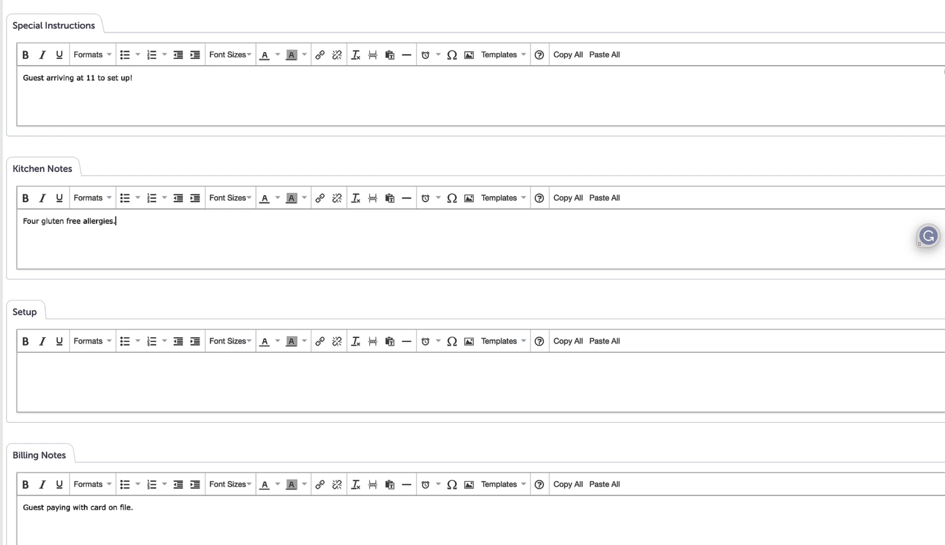
# Format the whole kitchen note as bold 11pt text with a yellow highlight
pyautogui.press('super+a')
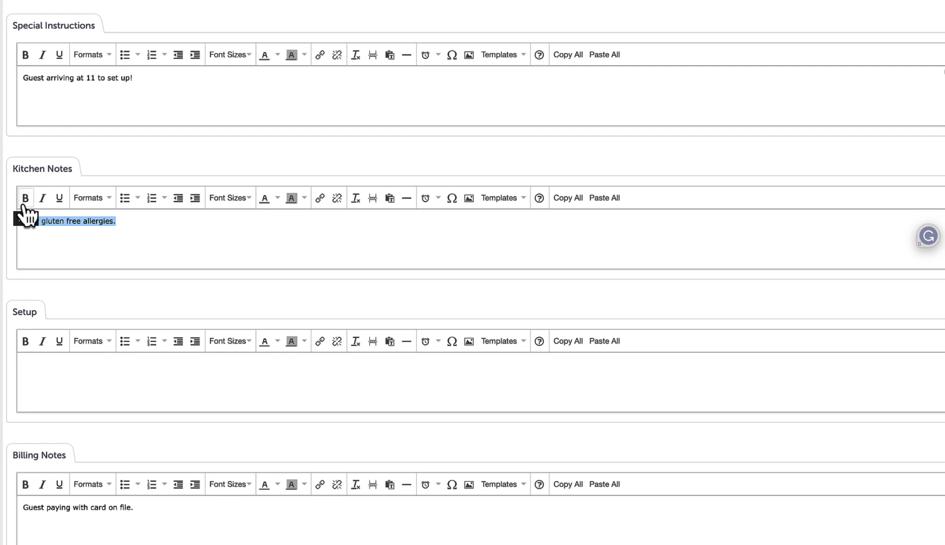
pyautogui.click(24, 202)
pyautogui.click(241, 200)
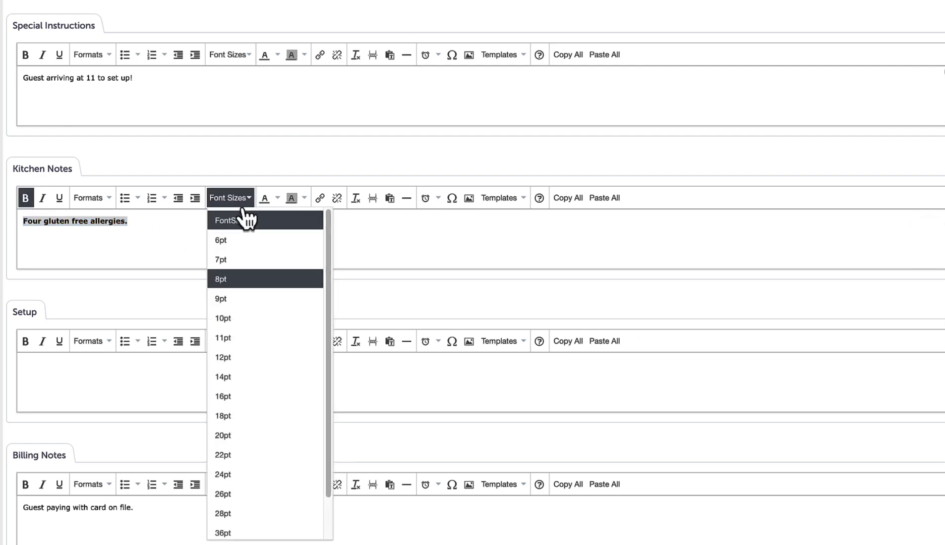
pyautogui.click(238, 336)
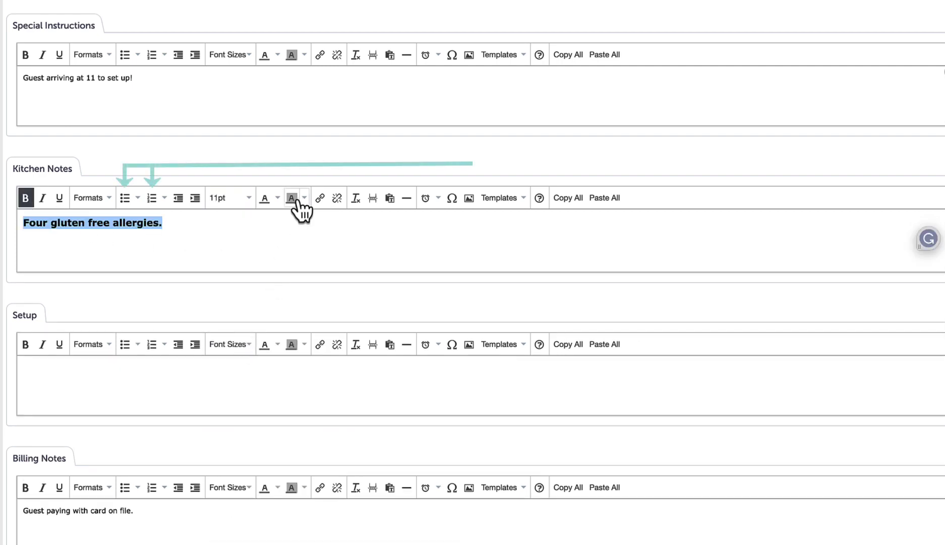
pyautogui.click(303, 199)
pyautogui.click(278, 281)
pyautogui.click(247, 244)
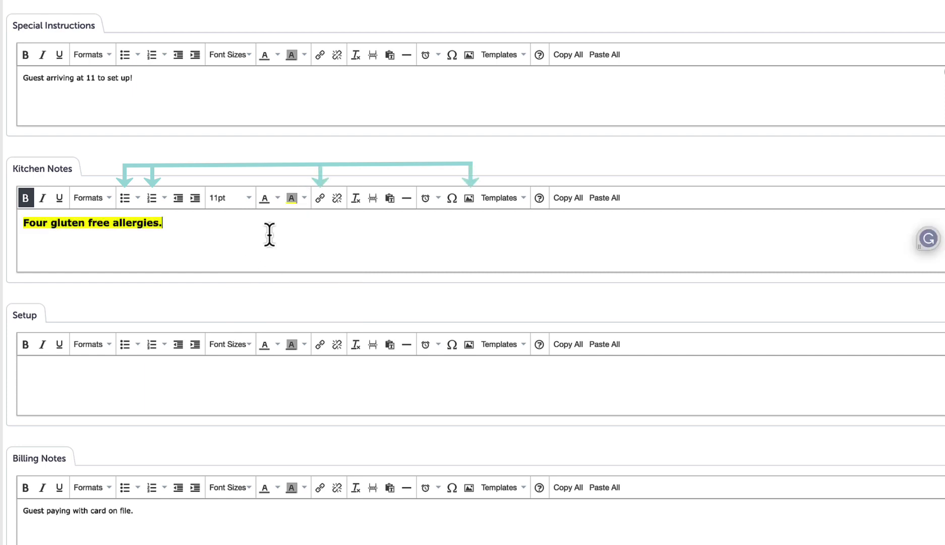
# Insert the floor plan image from the General library folder into the Setup section and shrink it to about a third of its width
pyautogui.click(304, 376)
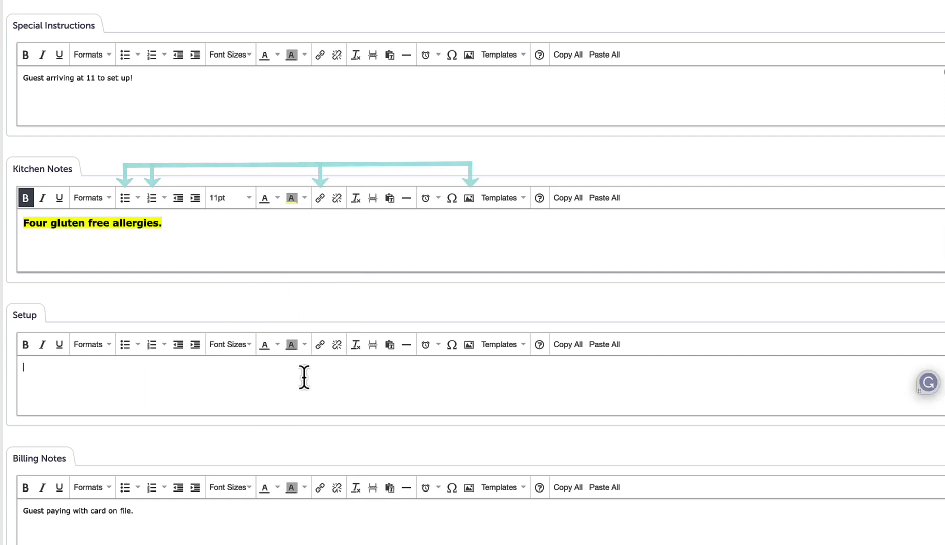
pyautogui.click(466, 347)
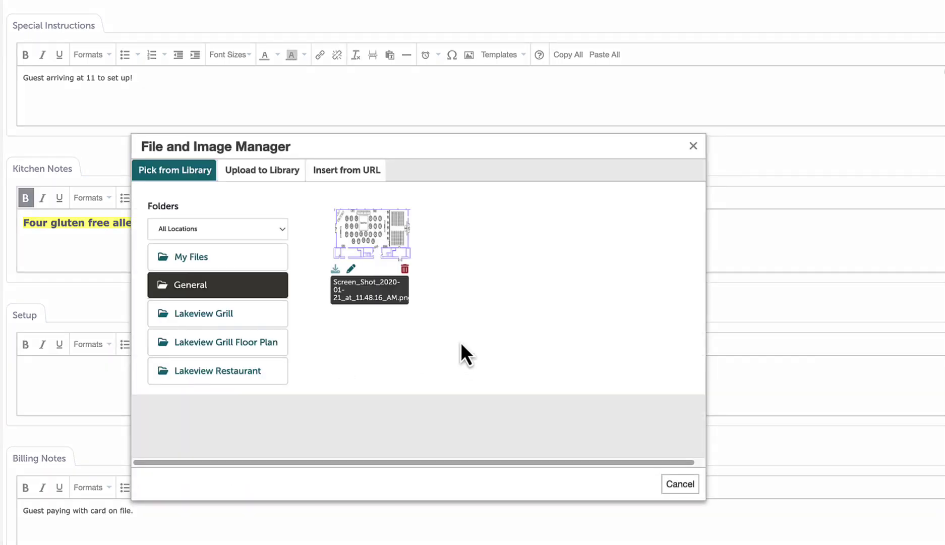
pyautogui.click(371, 238)
pyautogui.click(641, 484)
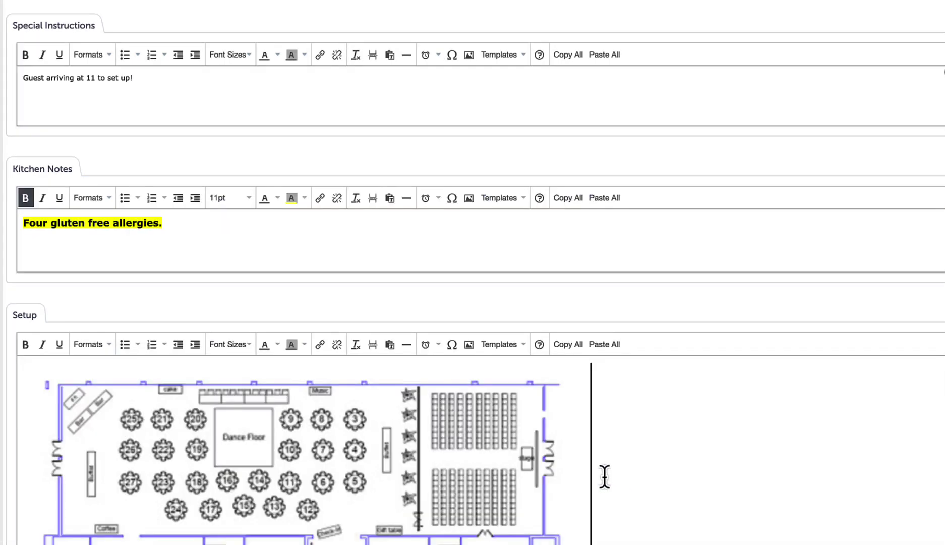
pyautogui.click(585, 467)
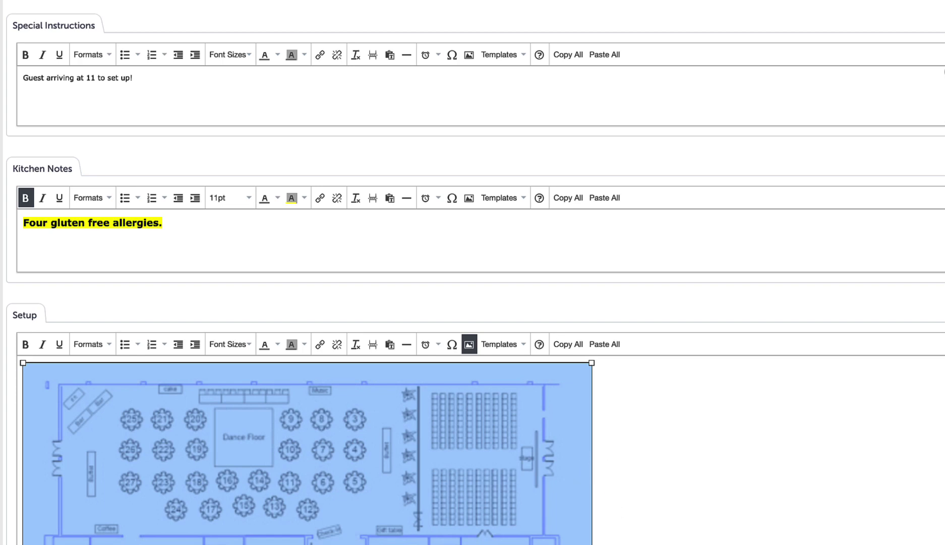
pyautogui.moveTo(592, 544); pyautogui.dragTo(217, 481)
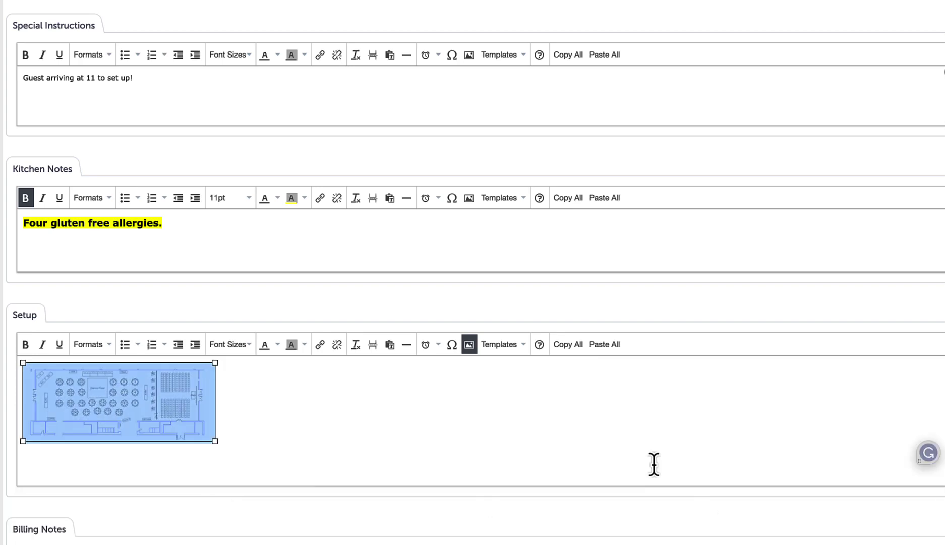
pyautogui.click(652, 464)
# Select all items of the $95 Dinner Menu from the picklist for the Food section
pyautogui.scroll(-10, 652, 464)
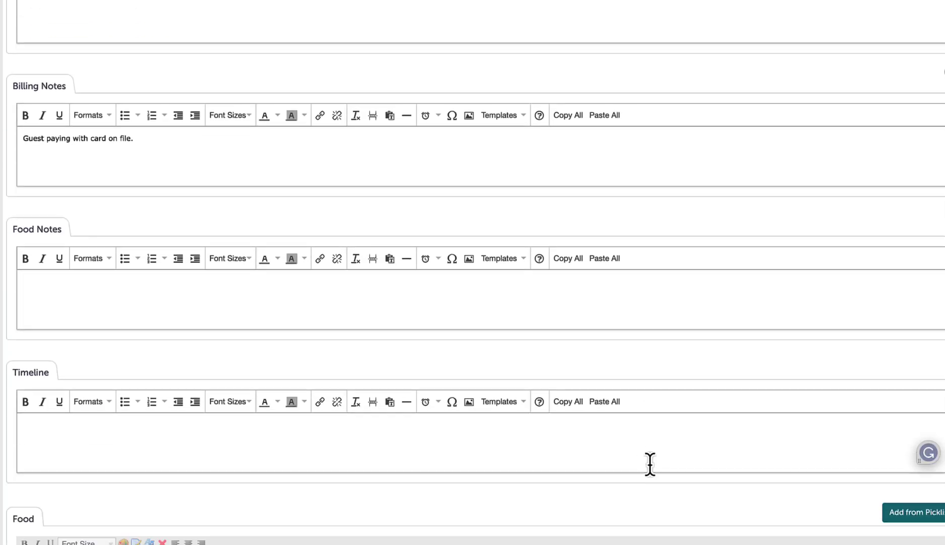
pyautogui.scroll(-7, 650, 464)
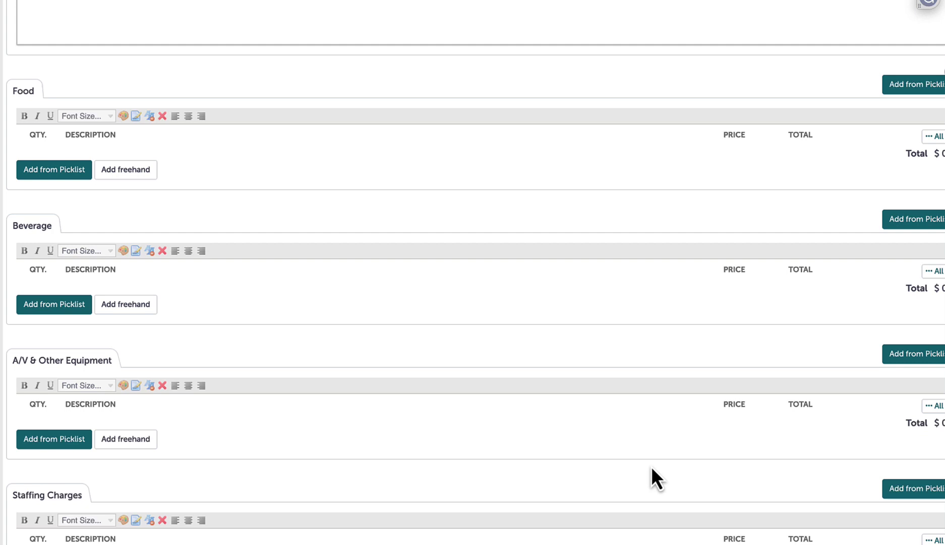
pyautogui.click(65, 174)
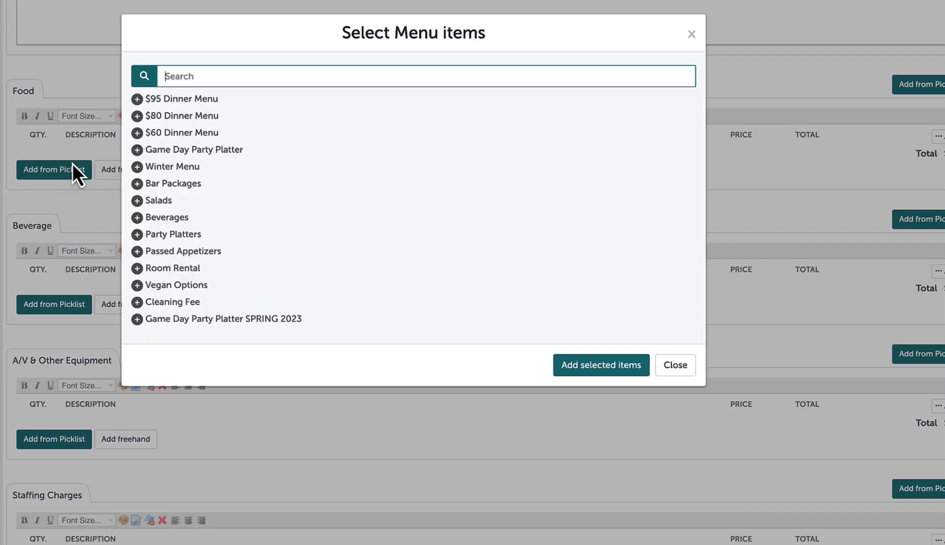
pyautogui.click(137, 99)
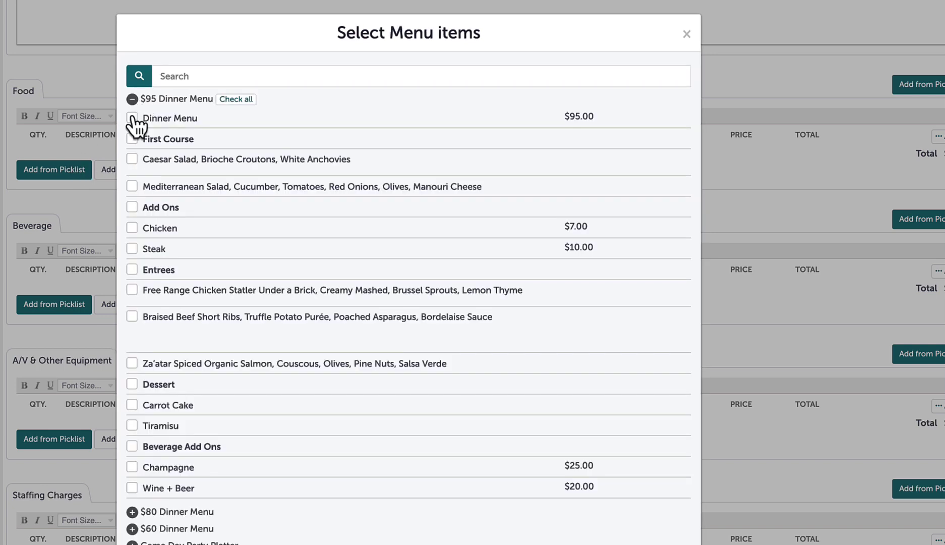
pyautogui.click(132, 117)
pyautogui.click(131, 138)
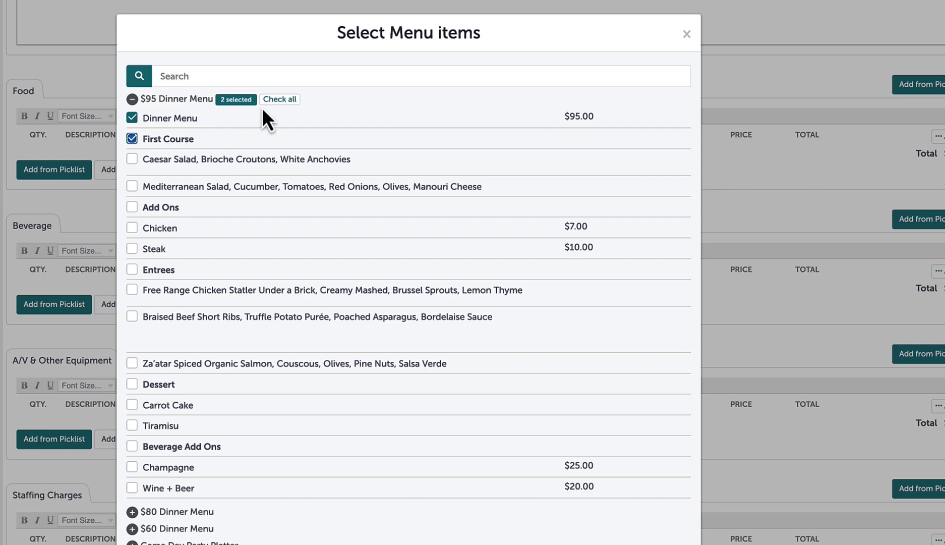
pyautogui.click(277, 100)
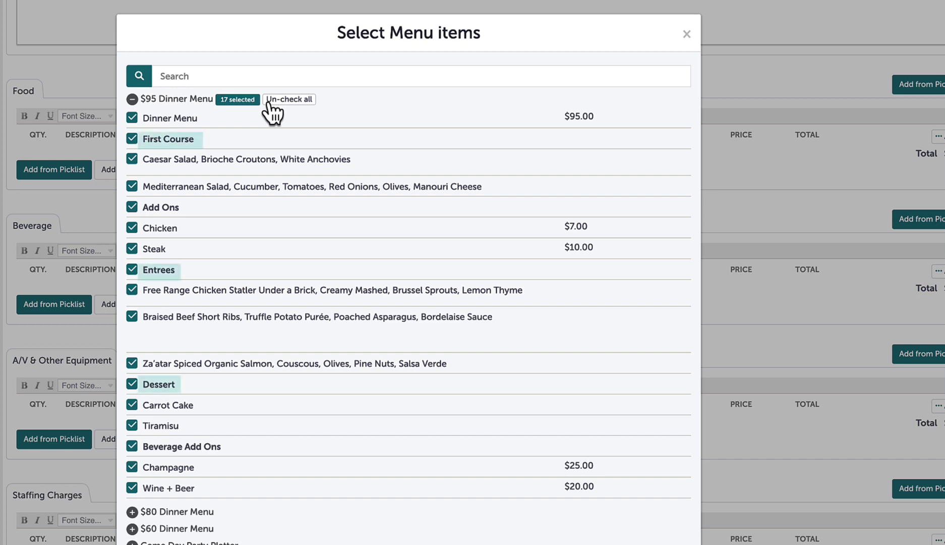
# Deselect Add Ons, Chicken, Steak, Tiramisu and the Za'atar Spiced Organic Salmon, and add the remaining selected items to the Food section
pyautogui.click(132, 208)
pyautogui.click(132, 228)
pyautogui.click(132, 249)
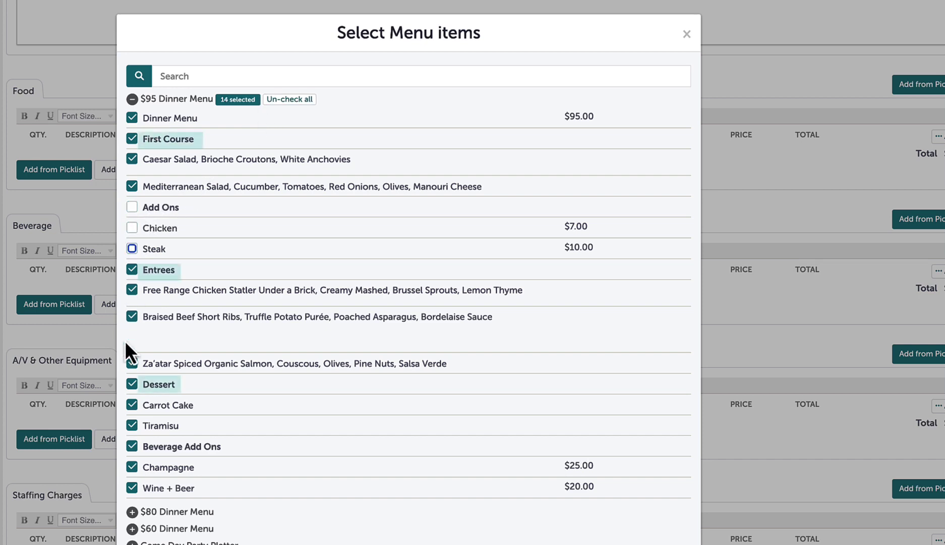
pyautogui.click(132, 426)
pyautogui.click(132, 363)
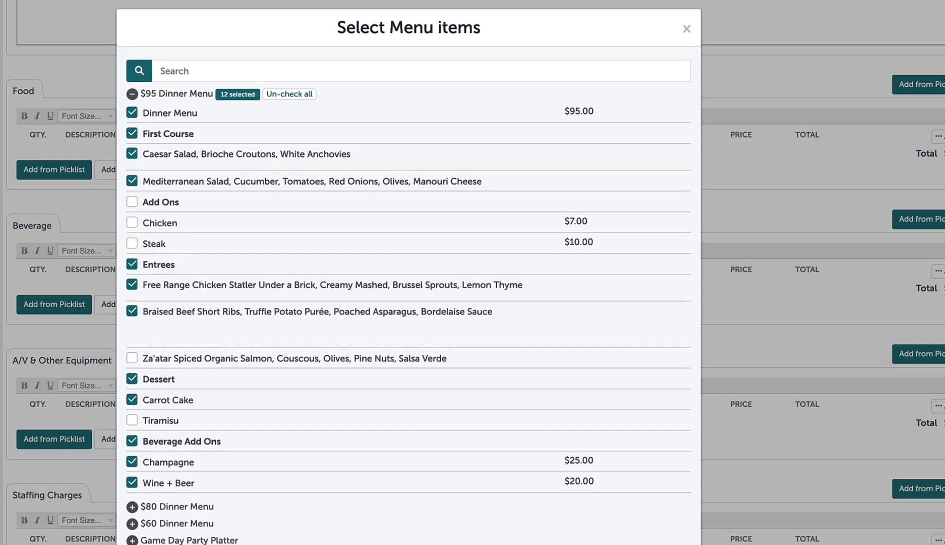
pyautogui.scroll(-5, 408, 272)
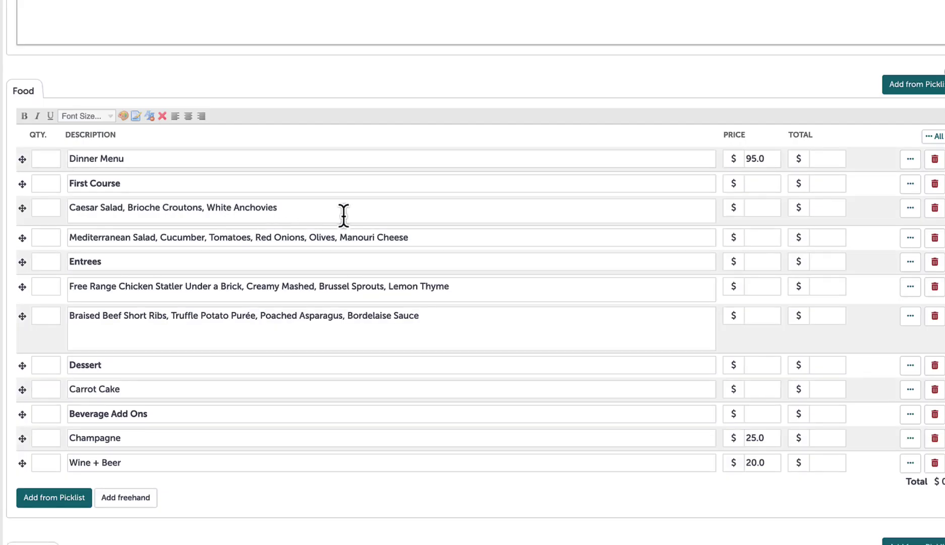
# Replace the Caesar Salad line's description with "House salad with bleu cheese dressing"
pyautogui.moveTo(341, 213); pyautogui.dragTo(69, 208)
pyautogui.write('House salad ')
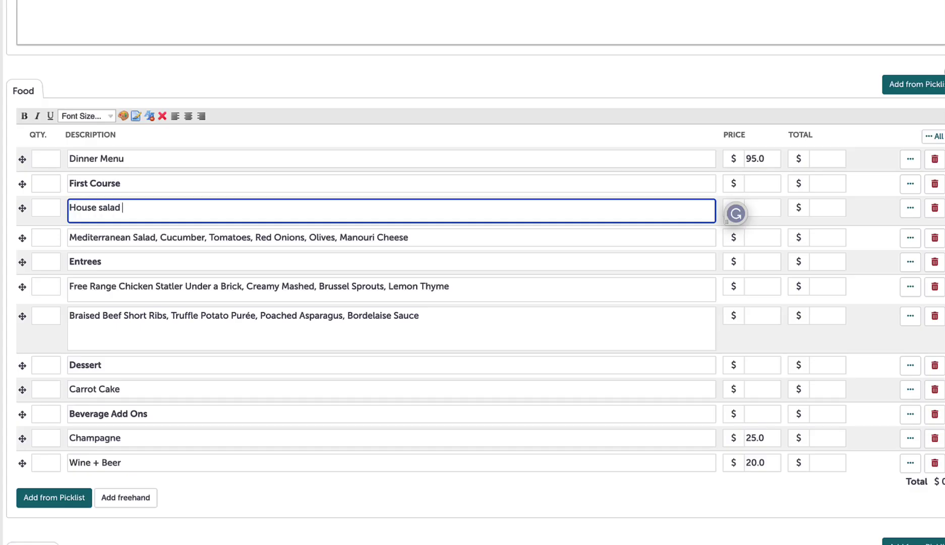
pyautogui.write('with bleu cheese dressing')
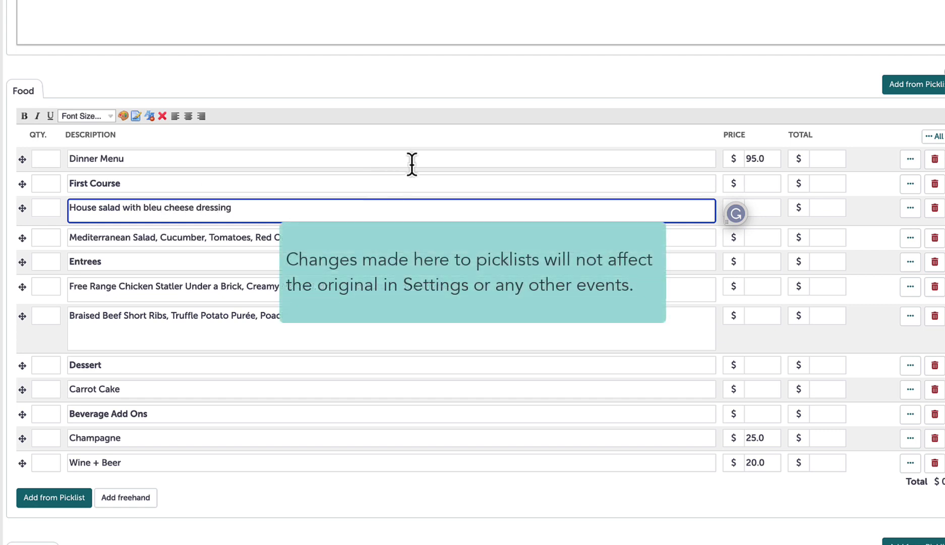
# Set the Dinner Menu line's price to $100
pyautogui.click(754, 159)
pyautogui.moveTo(754, 159); pyautogui.dragTo(741, 163)
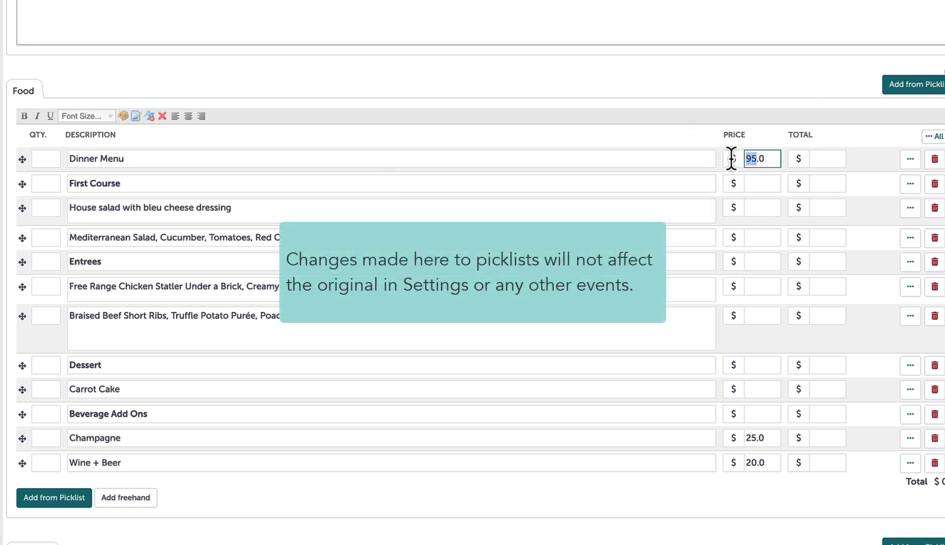
pyautogui.write('100')
pyautogui.click(614, 156)
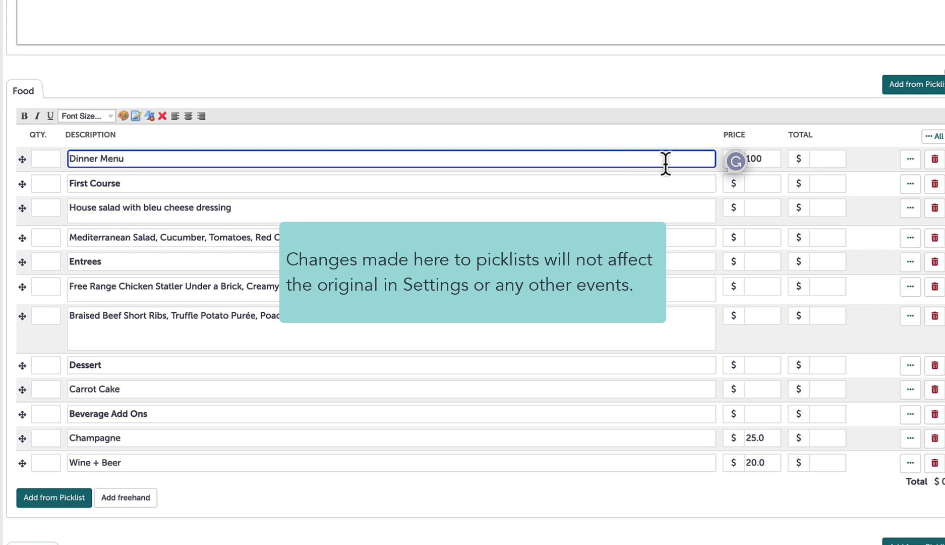
# Examine the category, tax, fee and discount options of the house salad line and collapse them again
pyautogui.click(911, 209)
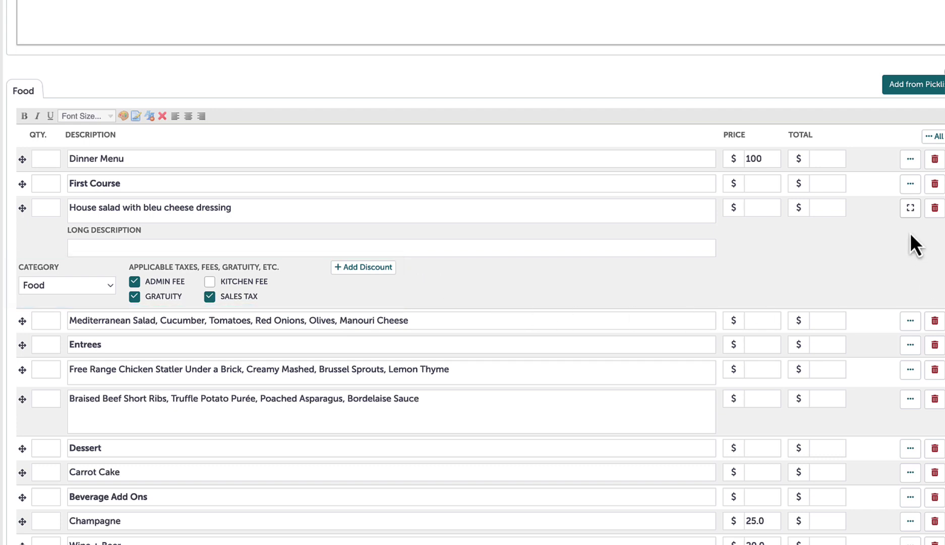
pyautogui.click(908, 213)
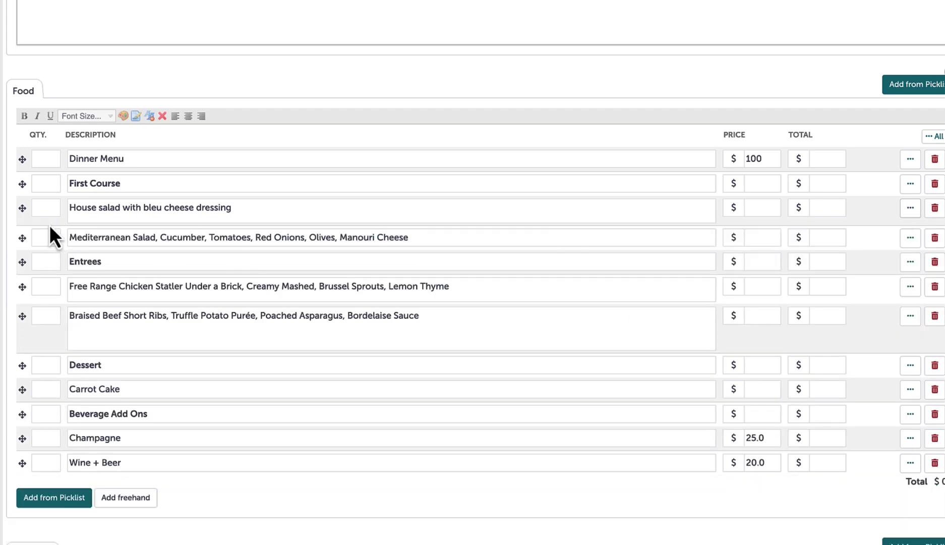
# Set the Dinner Menu line's quantity to 150 in the Food section
pyautogui.click(44, 162)
pyautogui.write('1')
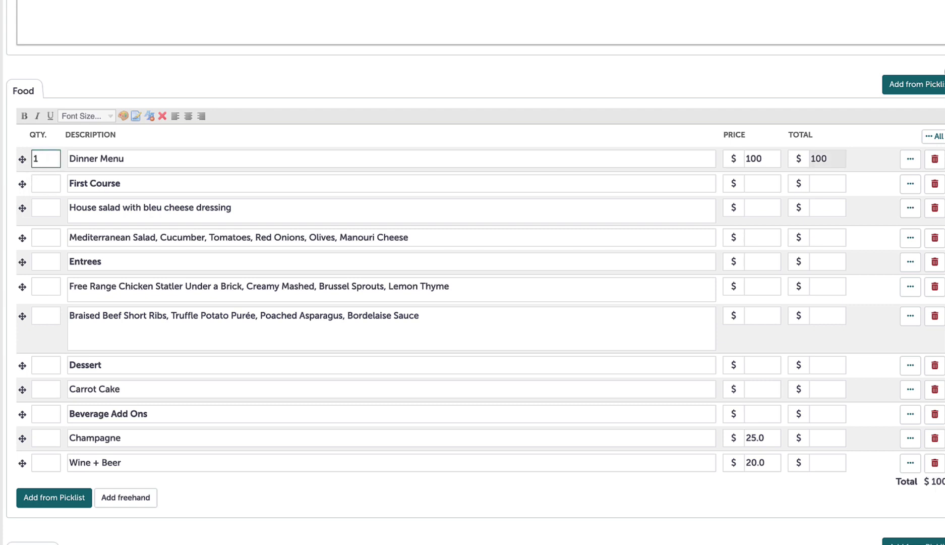
pyautogui.write('50')
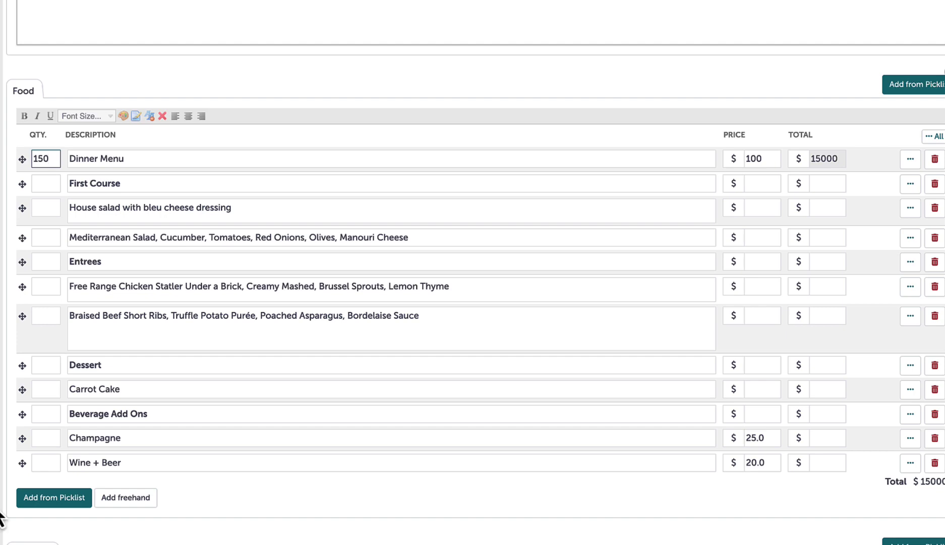
pyautogui.click(260, 517)
# Add a freehand Iced Tea item to the Beverage section with quantity 150 and the Beverage category
pyautogui.scroll(-5, 261, 508)
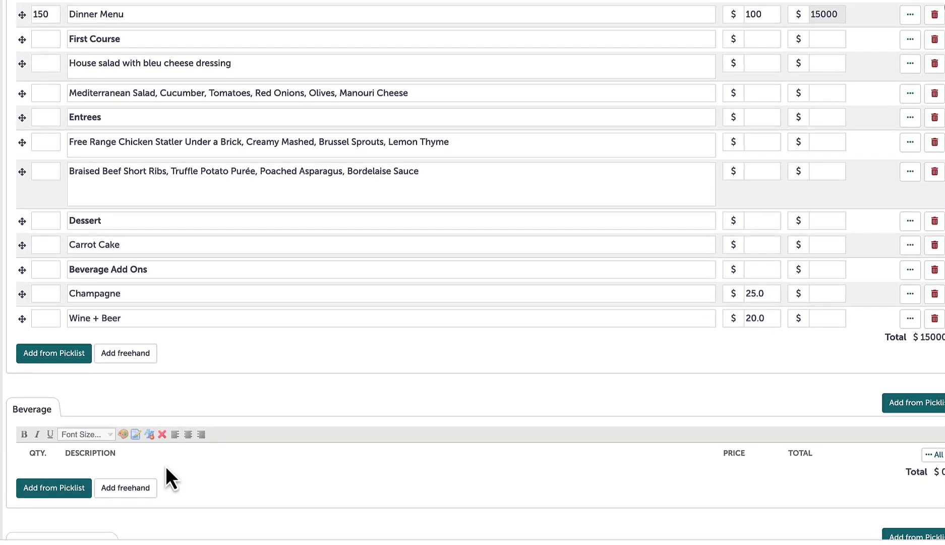
pyautogui.click(146, 491)
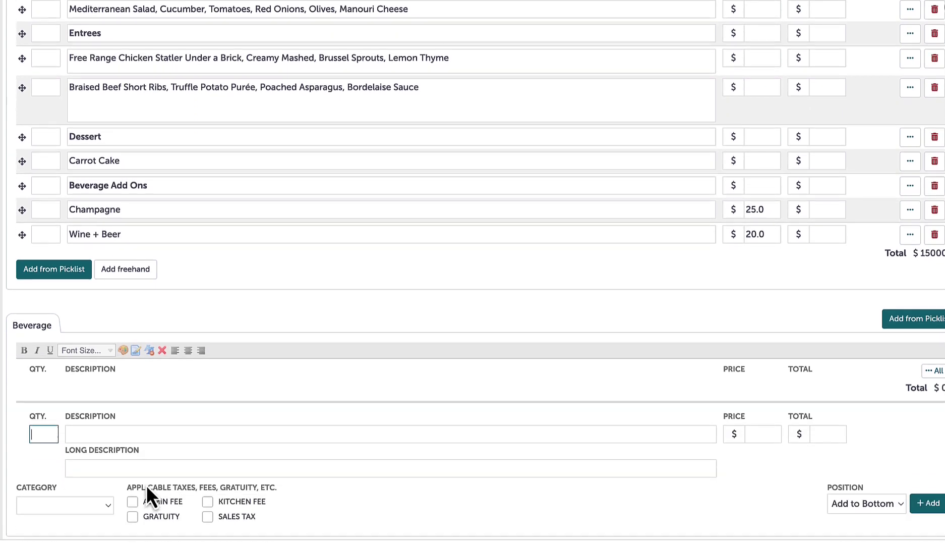
pyautogui.write('150')
pyautogui.press('Tab')
pyautogui.write('Ic')
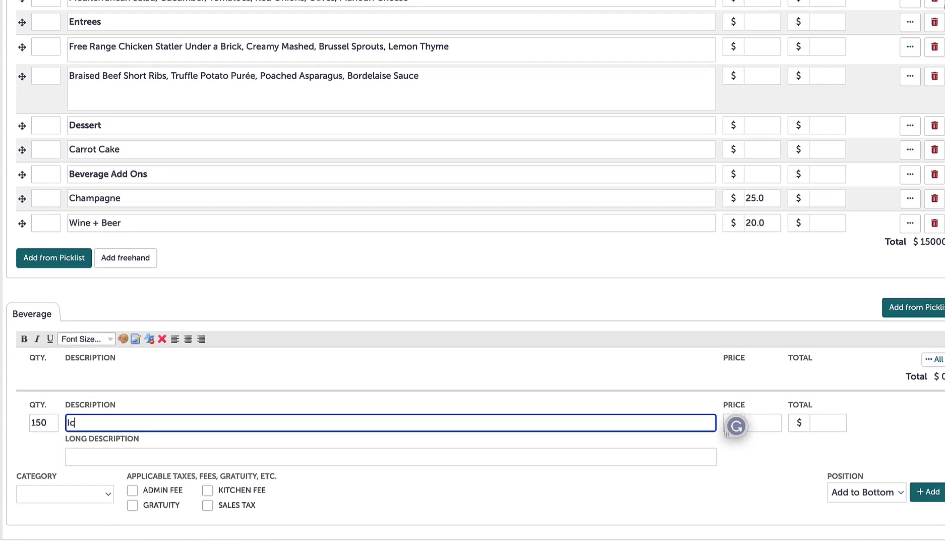
pyautogui.write('ed Tea')
pyautogui.click(109, 494)
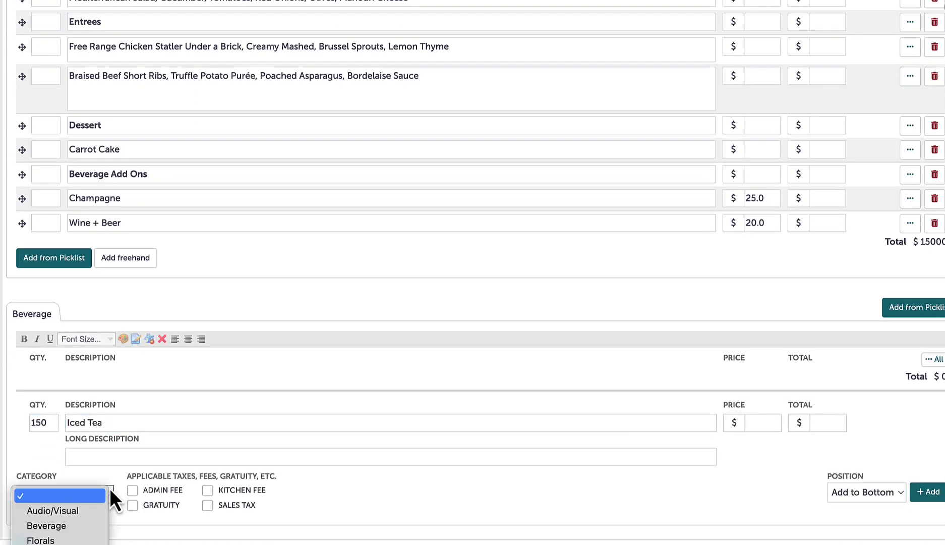
pyautogui.click(93, 527)
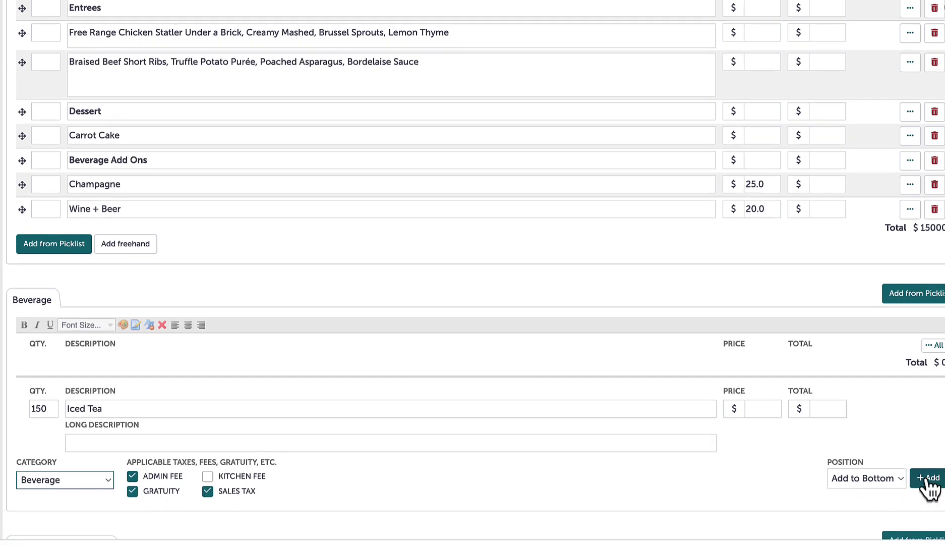
pyautogui.click(929, 478)
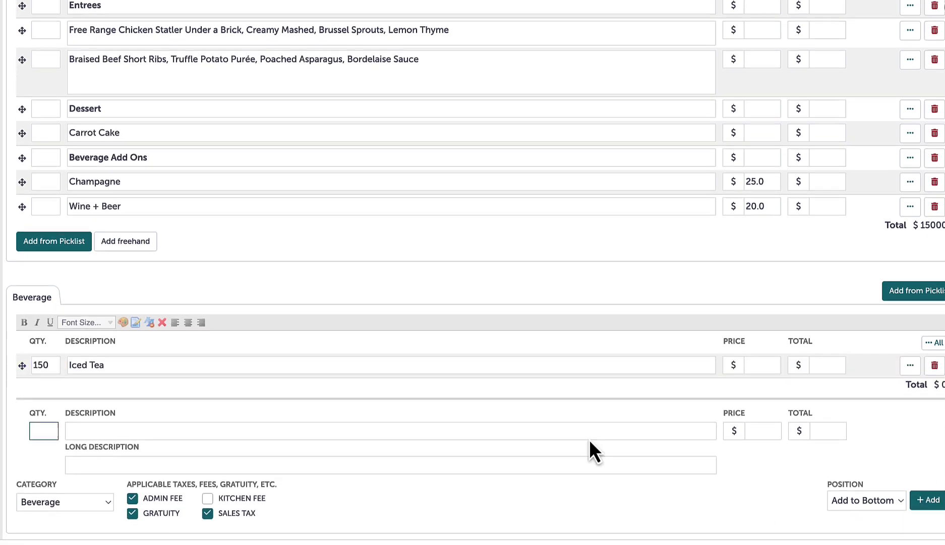
# Set the Admin Fee to 3% and delete the Gratuity row in the Billing Widget
pyautogui.scroll(-15, 589, 439)
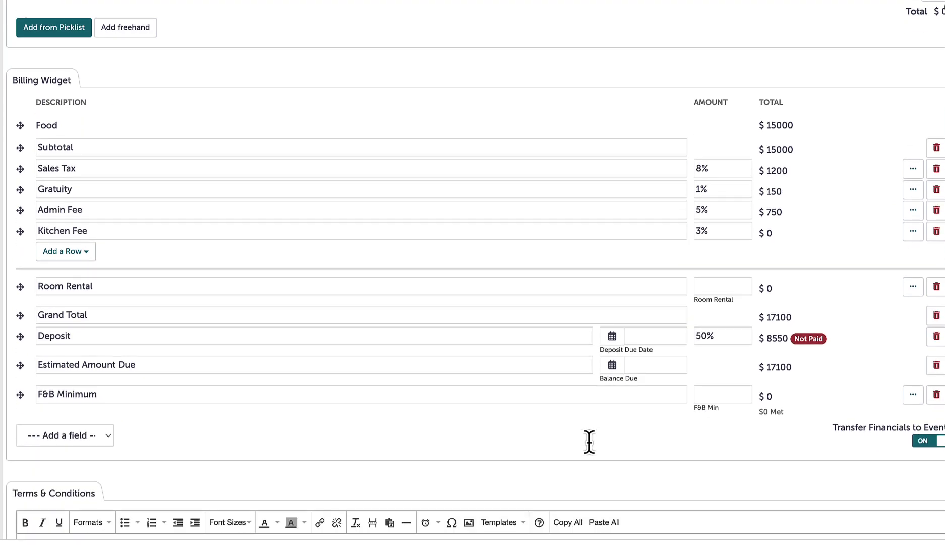
pyautogui.scroll(-1, 590, 442)
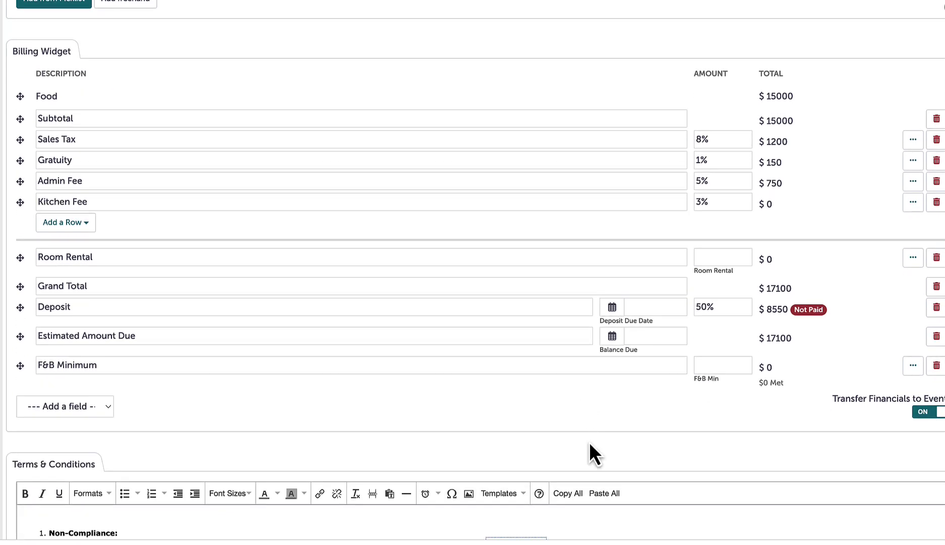
pyautogui.click(574, 118)
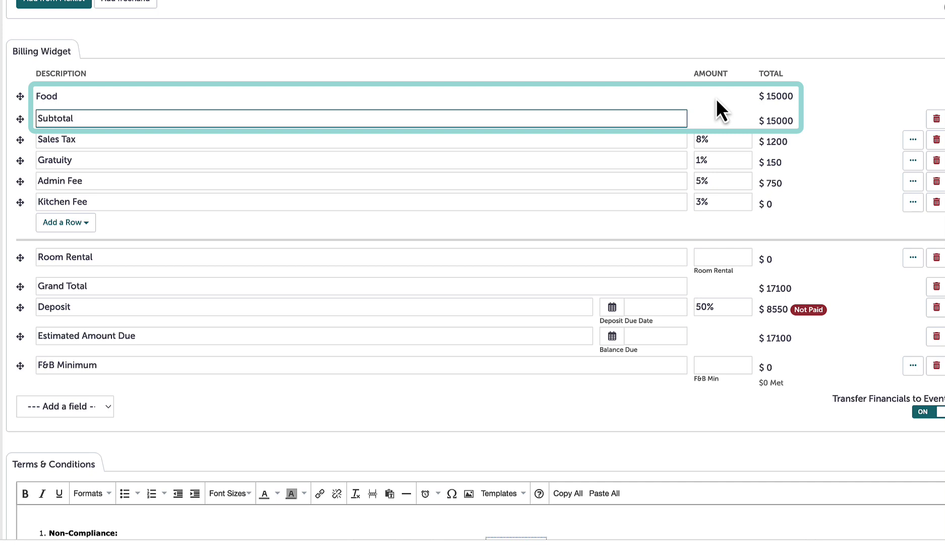
pyautogui.doubleClick(702, 181)
pyautogui.write('3')
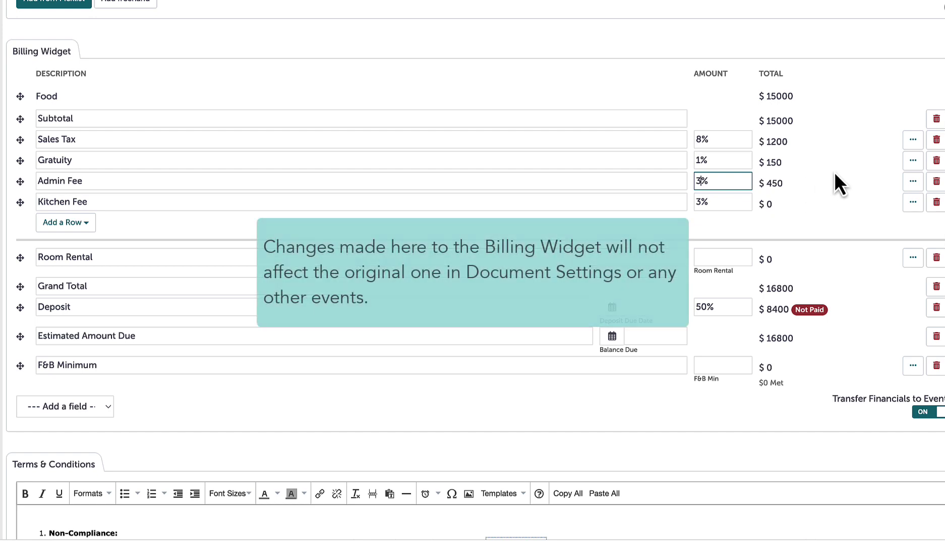
pyautogui.click(936, 161)
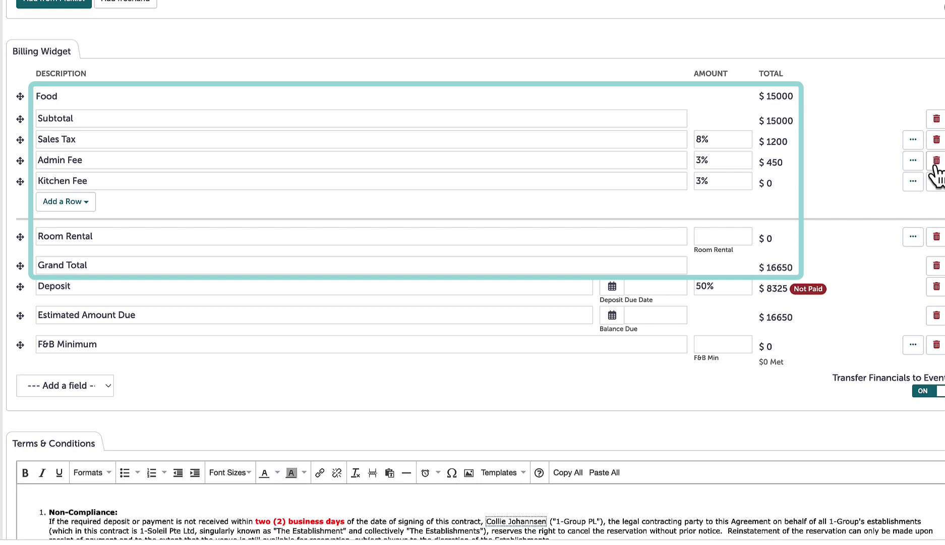
# Set the deposit to a flat amount of 500 with a due date of 11/2/2023
pyautogui.click(715, 288)
pyautogui.press('BackSpace')
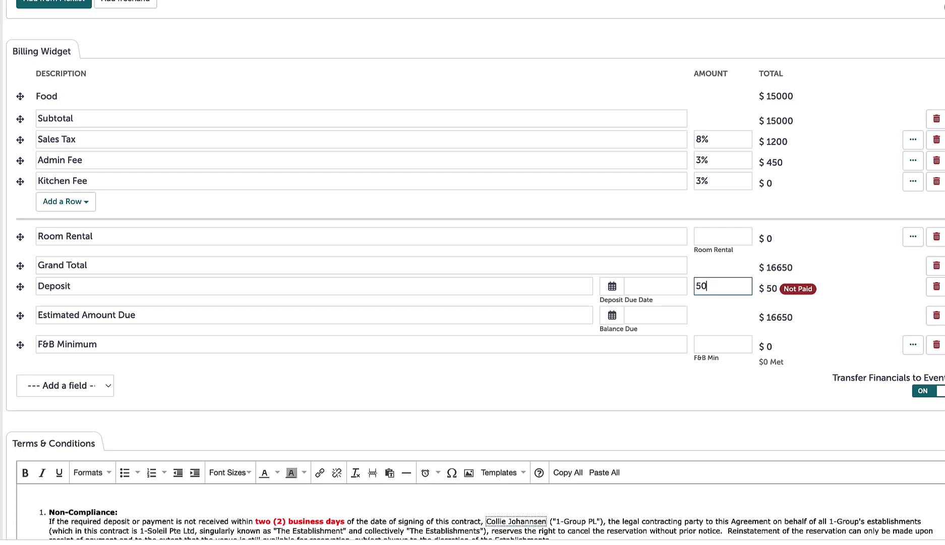
pyautogui.write('0')
pyautogui.click(640, 288)
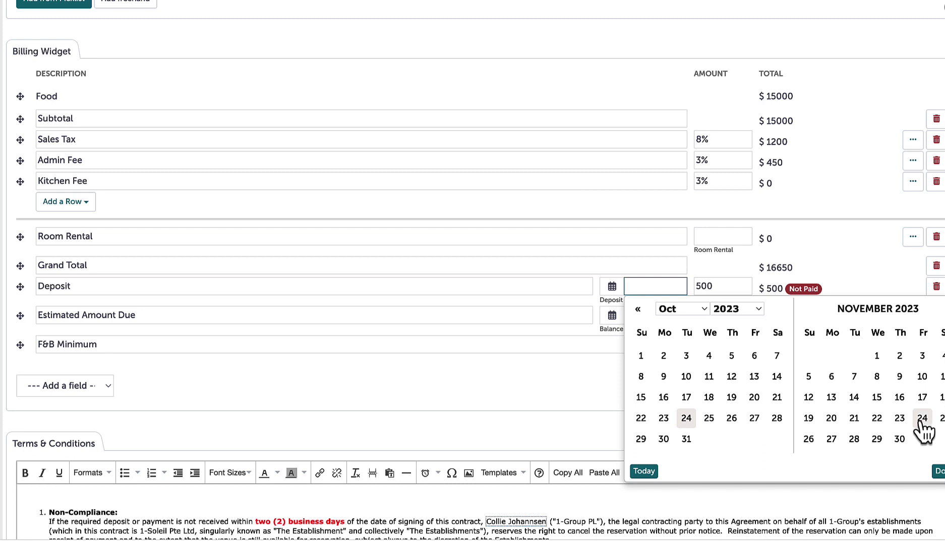
pyautogui.click(901, 355)
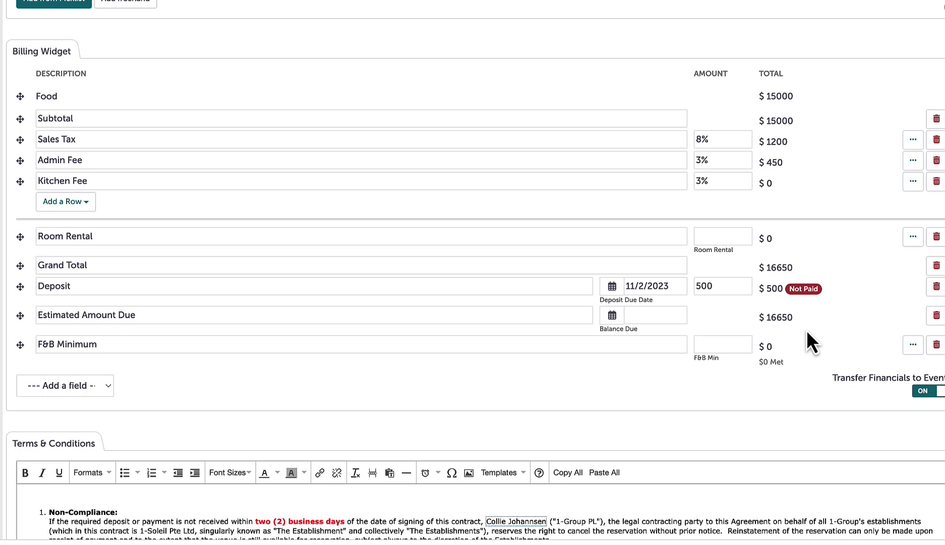
# Replace the entire Terms & Conditions text with the Corporate Event Terms and Conditions template and save the document
pyautogui.scroll(-7, 742, 358)
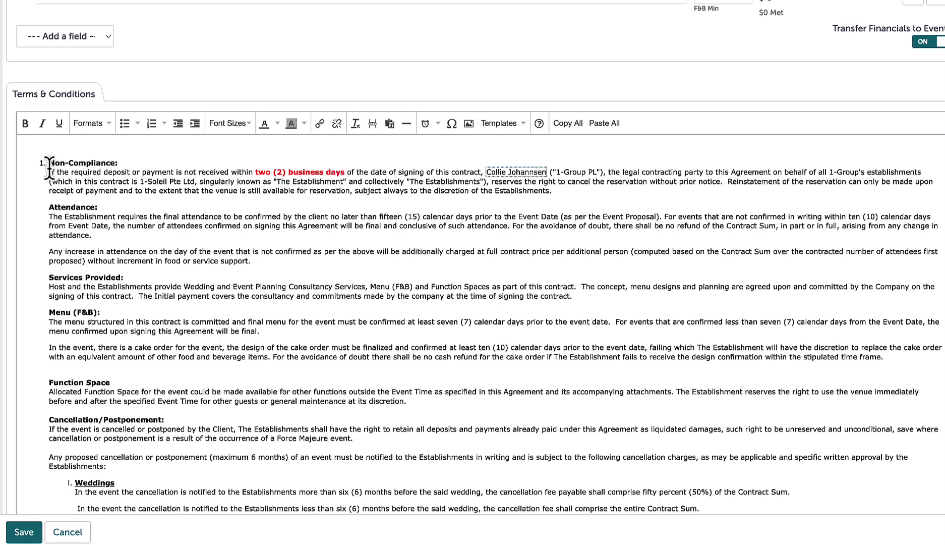
pyautogui.scroll(-1, 49, 165)
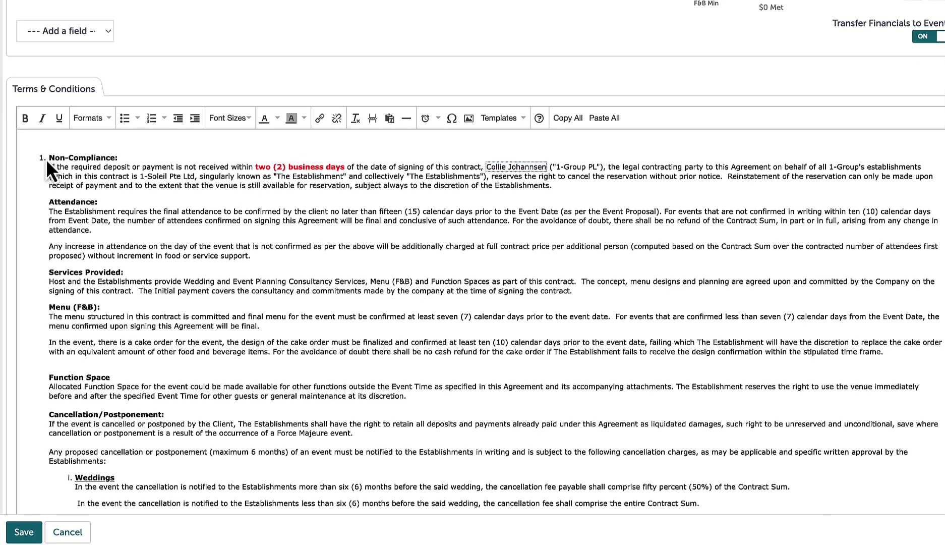
pyautogui.click(46, 158)
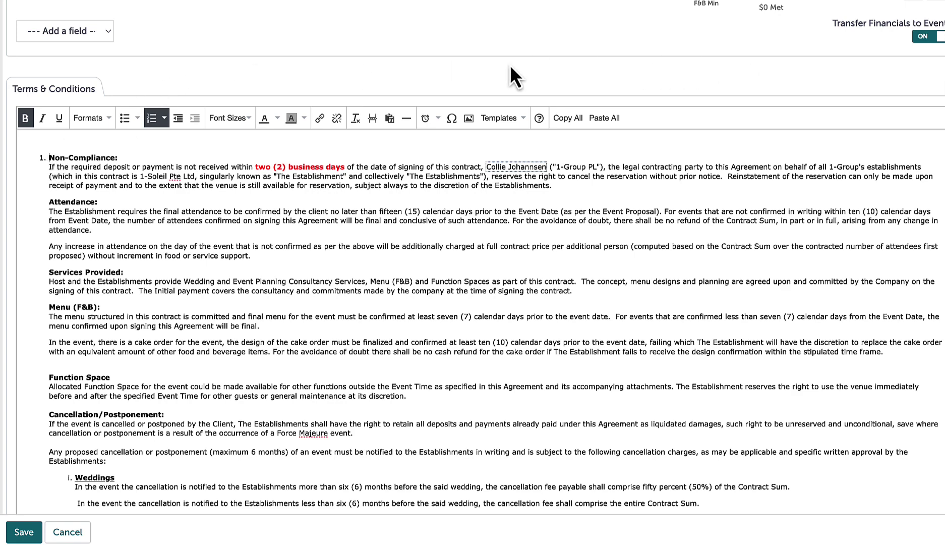
pyautogui.hotkey('ctrl', 'a')
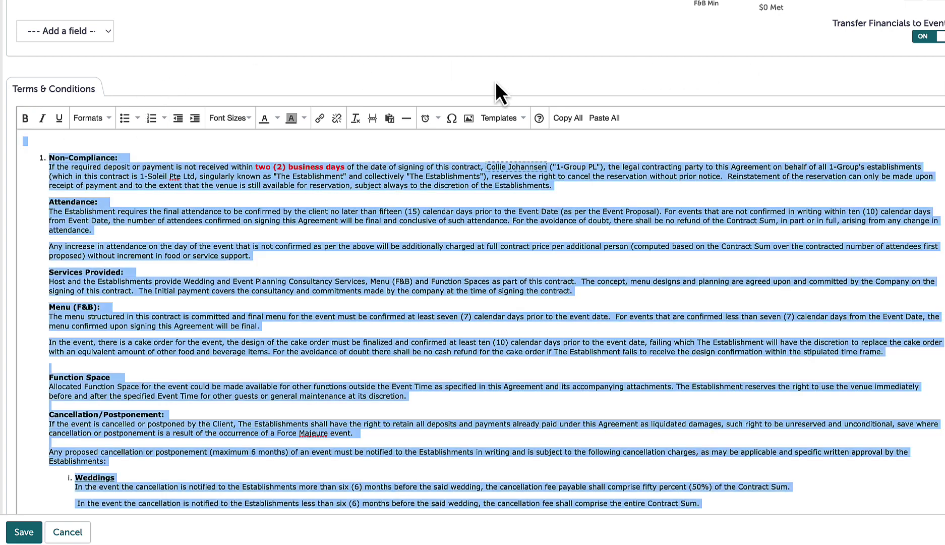
pyautogui.click(510, 120)
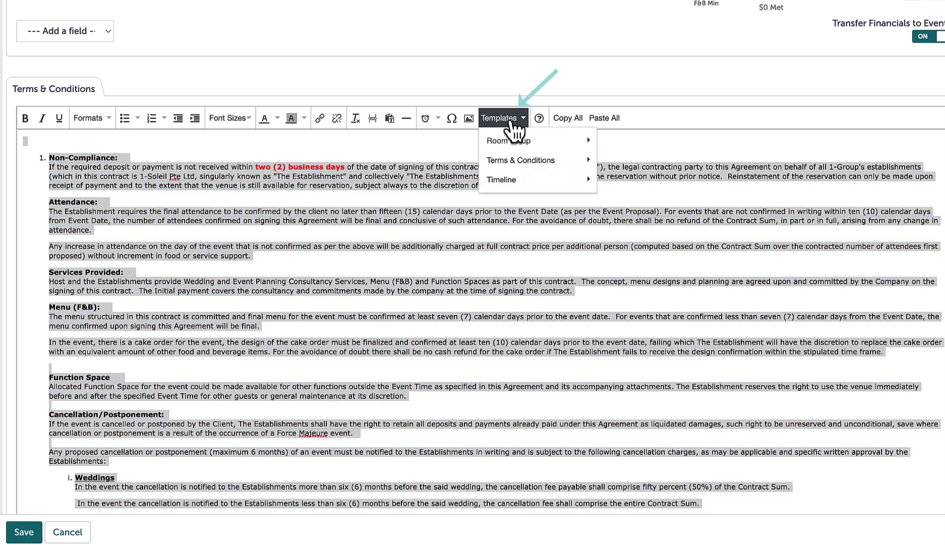
pyautogui.moveTo(532, 160)
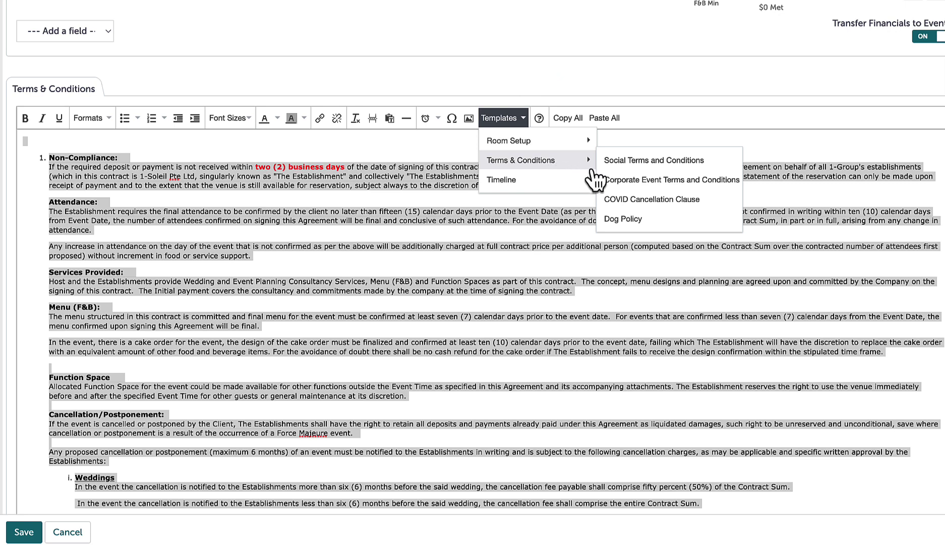
pyautogui.click(657, 182)
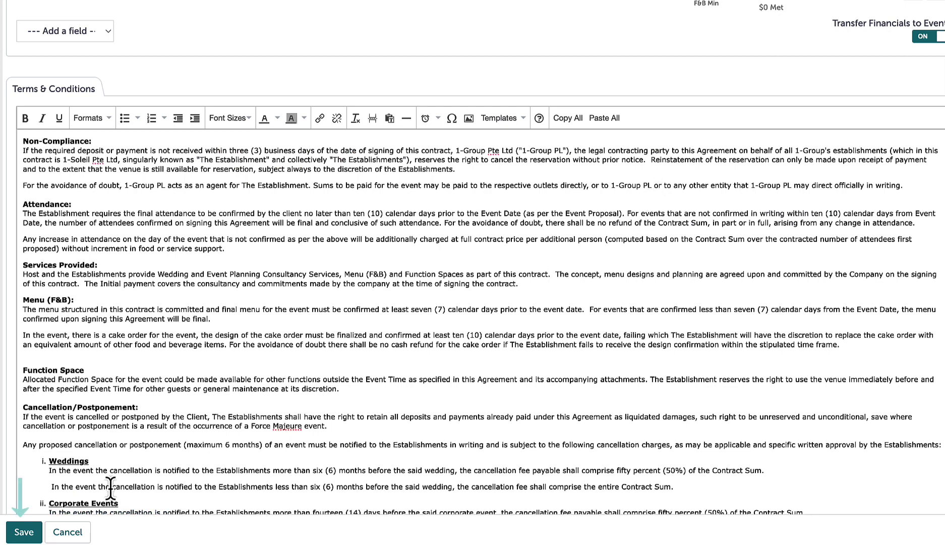
pyautogui.click(24, 533)
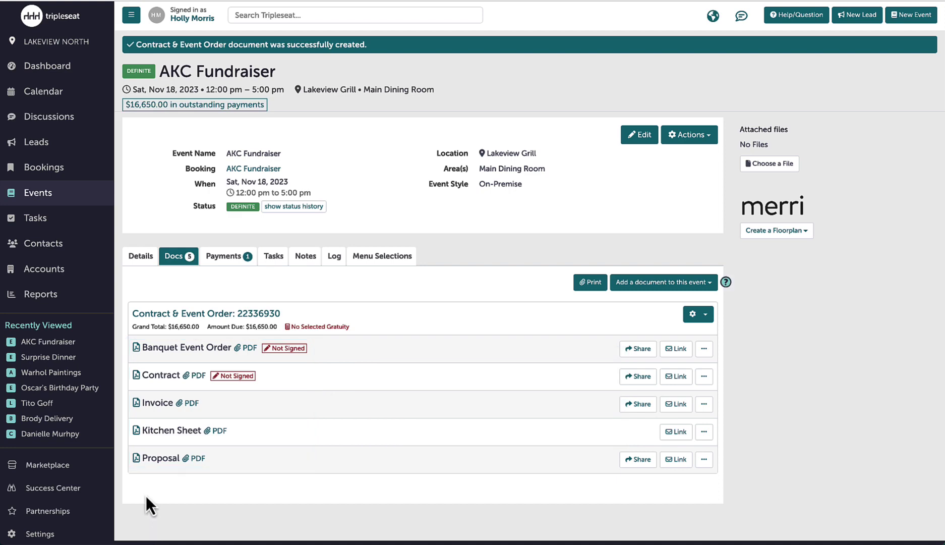
# Open the Help/Question support window from the event's documents page
pyautogui.click(157, 383)
pyautogui.click(802, 17)
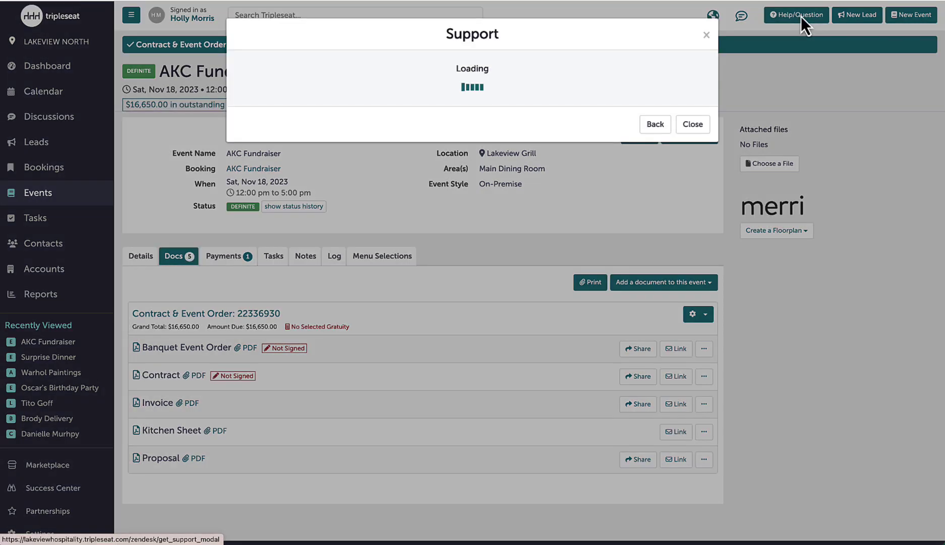